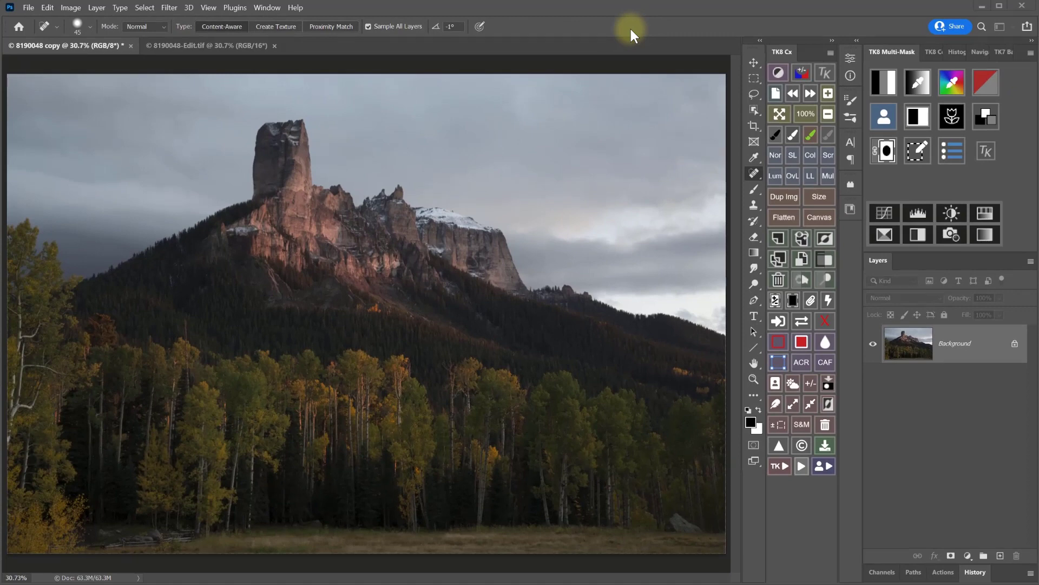
# Add Curves 1 to the 8-bit landscape, lowering the white point's output to 20.
pyautogui.click(884, 213)
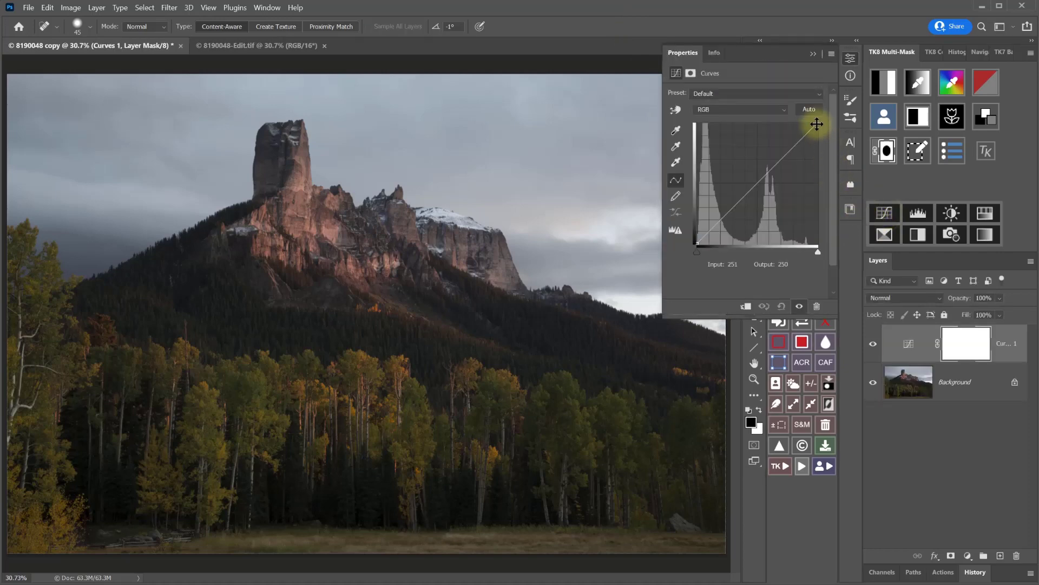
pyautogui.moveTo(817, 124); pyautogui.dragTo(837, 233)
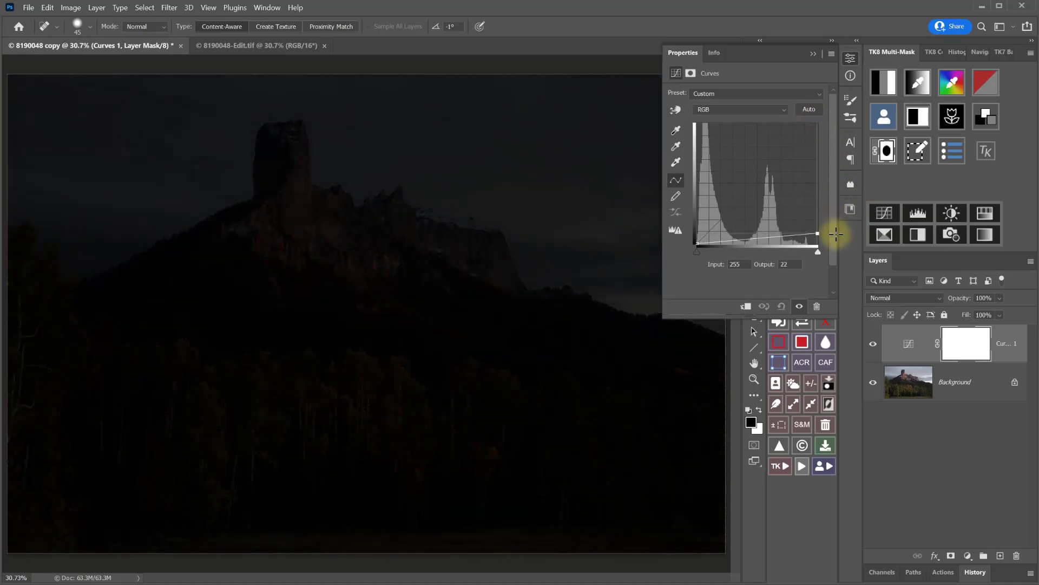
pyautogui.click(768, 268)
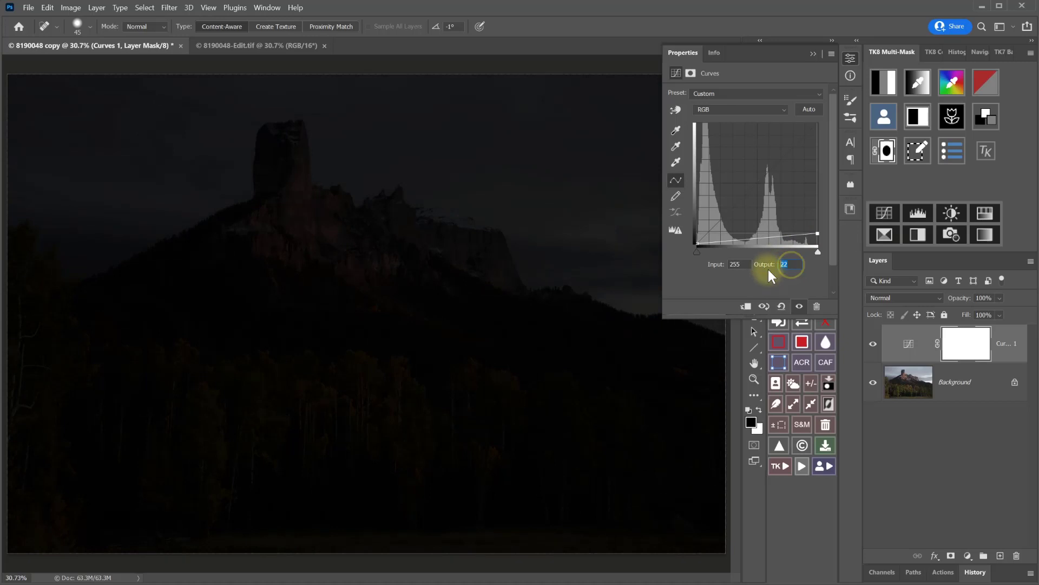
pyautogui.write('20')
pyautogui.click(771, 280)
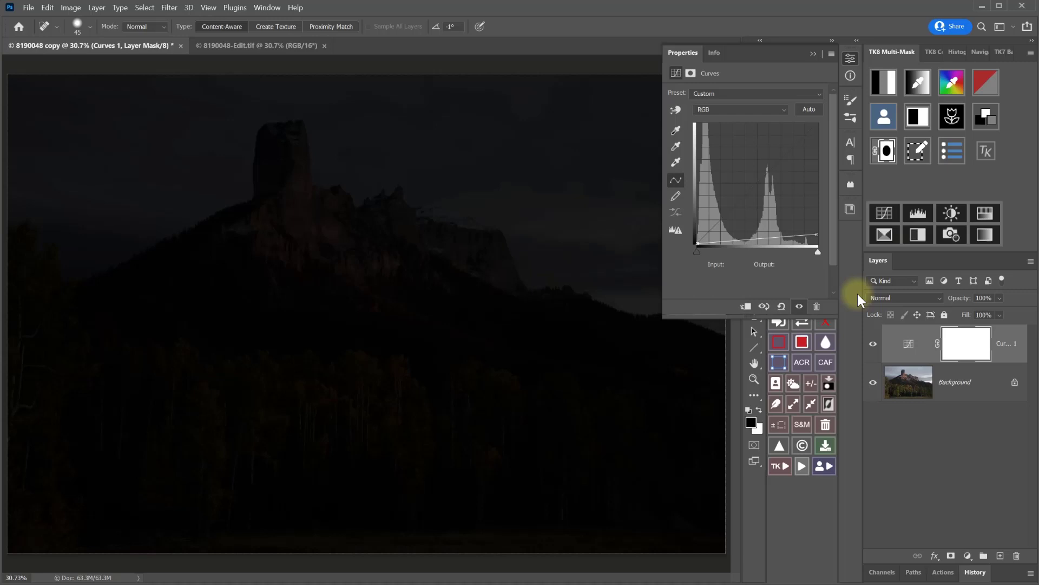
# Add Curves 2 with the white point's input set to 22.
pyautogui.click(886, 211)
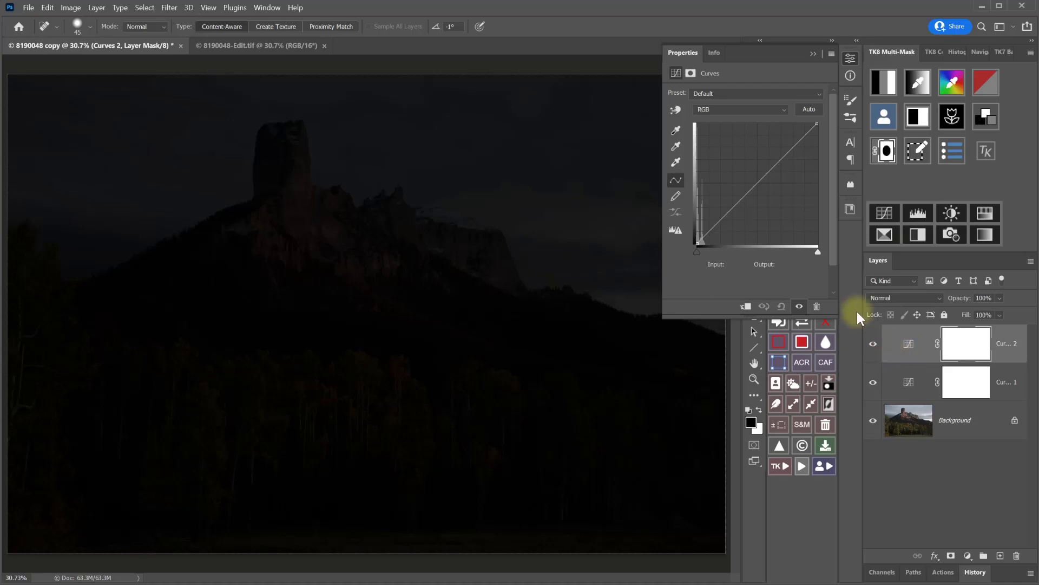
pyautogui.moveTo(818, 253); pyautogui.dragTo(721, 243)
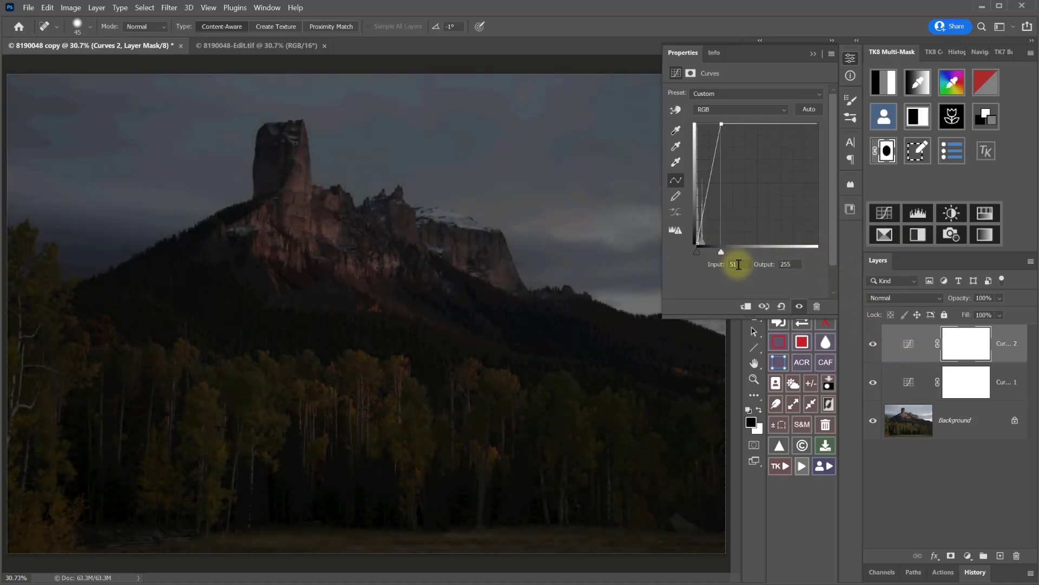
pyautogui.click(741, 264)
pyautogui.write('22')
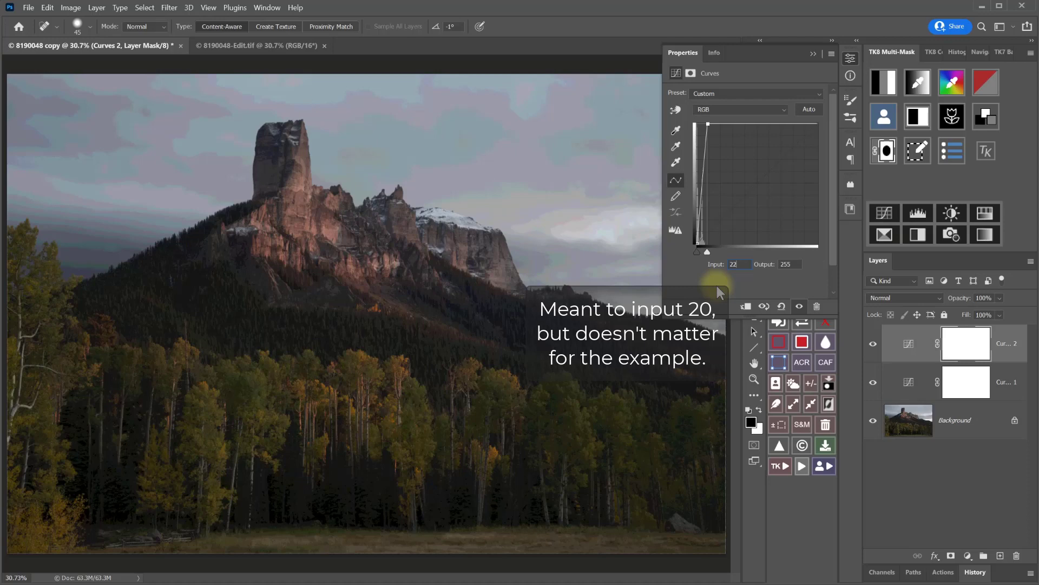
pyautogui.press('Return')
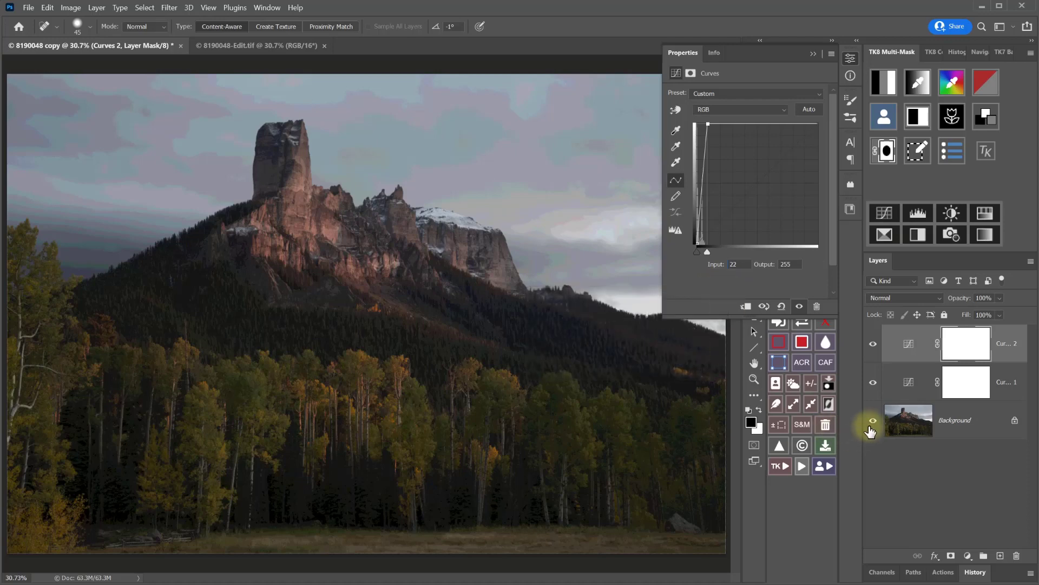
# Toggle between the Background alone and the adjusted image to compare.
pyautogui.keyDown('alt'); pyautogui.click(873, 421); pyautogui.keyUp('alt')
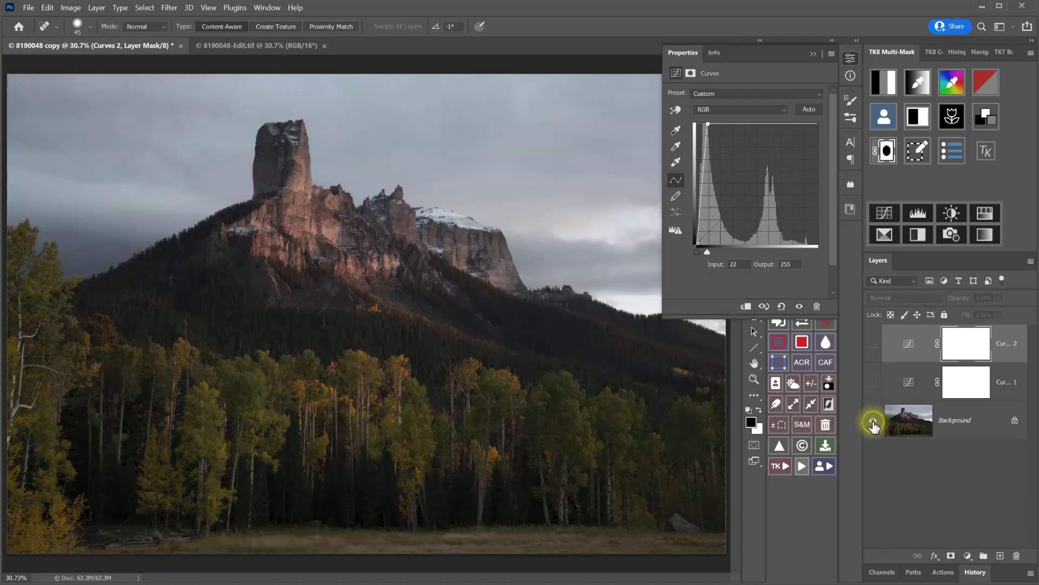
pyautogui.keyDown('alt'); pyautogui.click(873, 421); pyautogui.keyUp('alt')
pyautogui.keyDown('alt'); pyautogui.click(873, 425); pyautogui.keyUp('alt')
pyautogui.keyDown('alt'); pyautogui.click(873, 425); pyautogui.keyUp('alt')
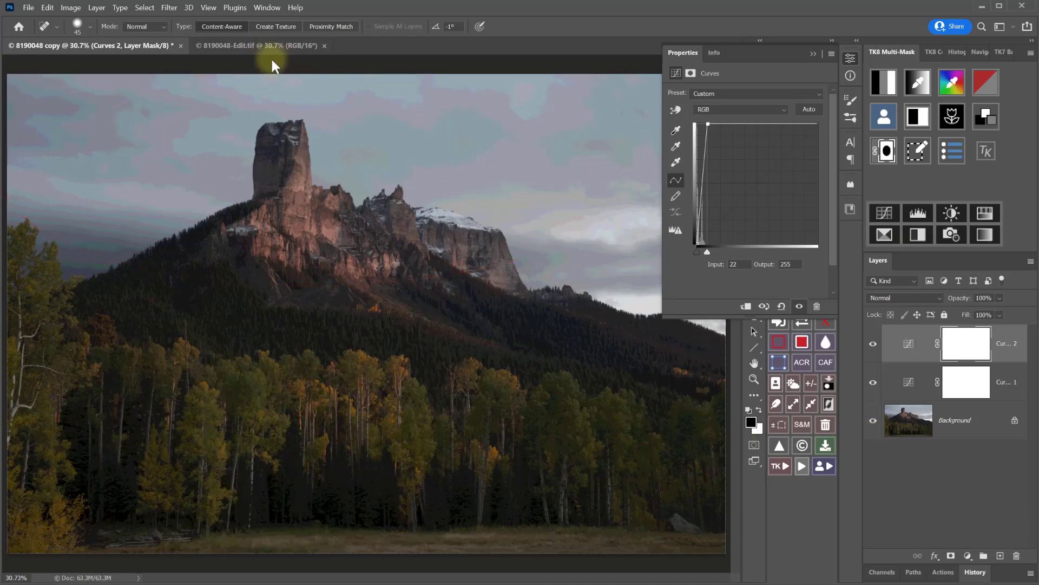
# In 8190048-Edit.tif, add Curves 1 with the white point's output set to 22.
pyautogui.click(244, 46)
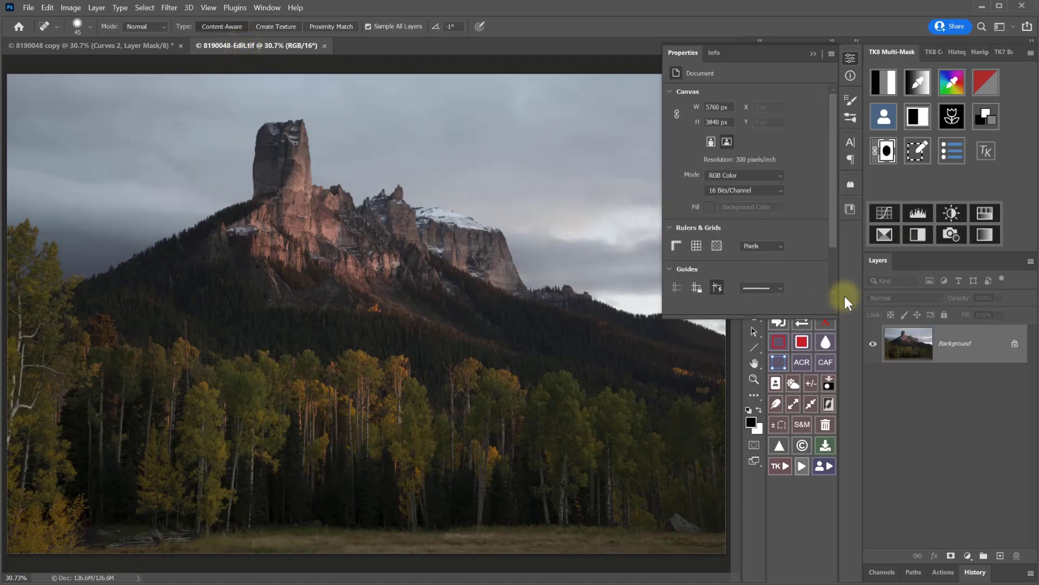
pyautogui.click(882, 215)
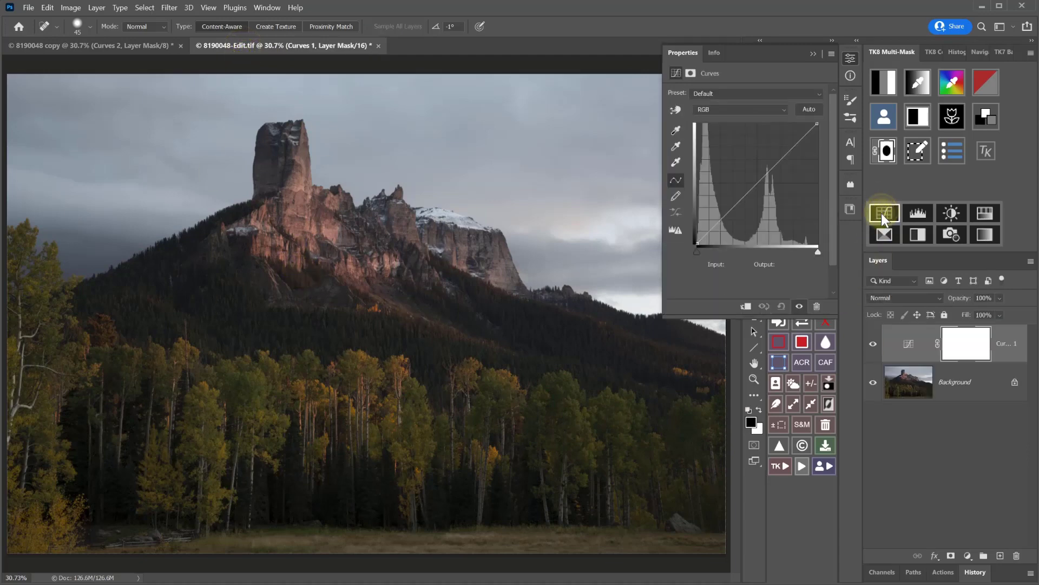
pyautogui.click(817, 129)
pyautogui.click(772, 264)
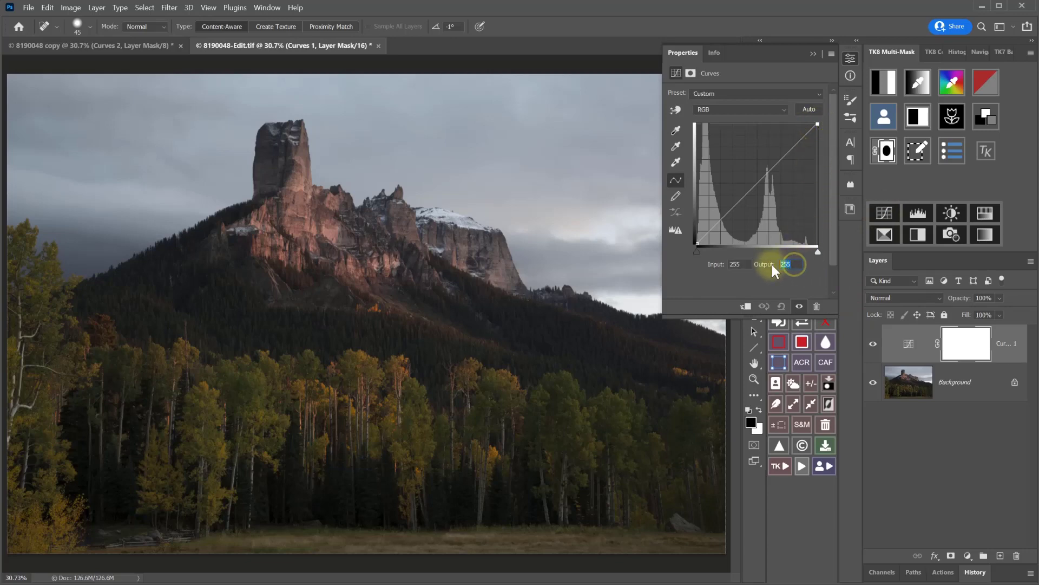
pyautogui.write('22')
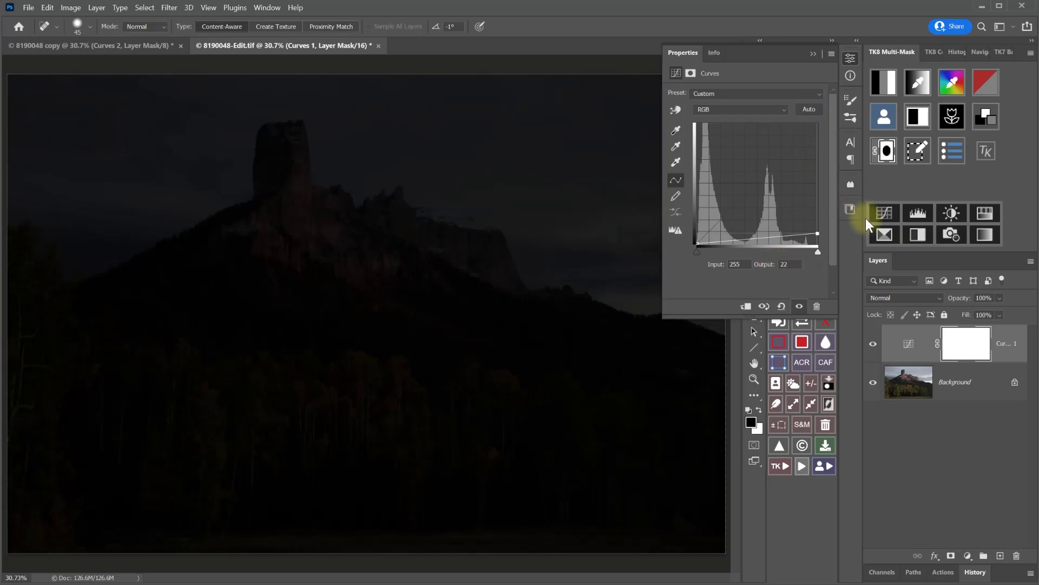
# Add Curves 2 to the 16-bit image with white point input 22.
pyautogui.click(883, 215)
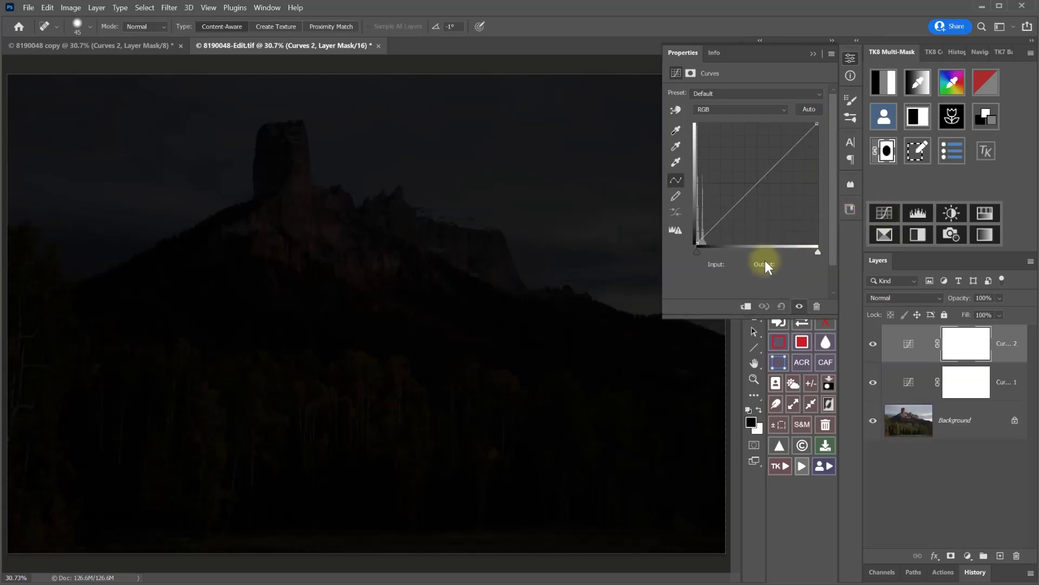
pyautogui.moveTo(817, 253); pyautogui.dragTo(809, 252)
pyautogui.click(733, 263)
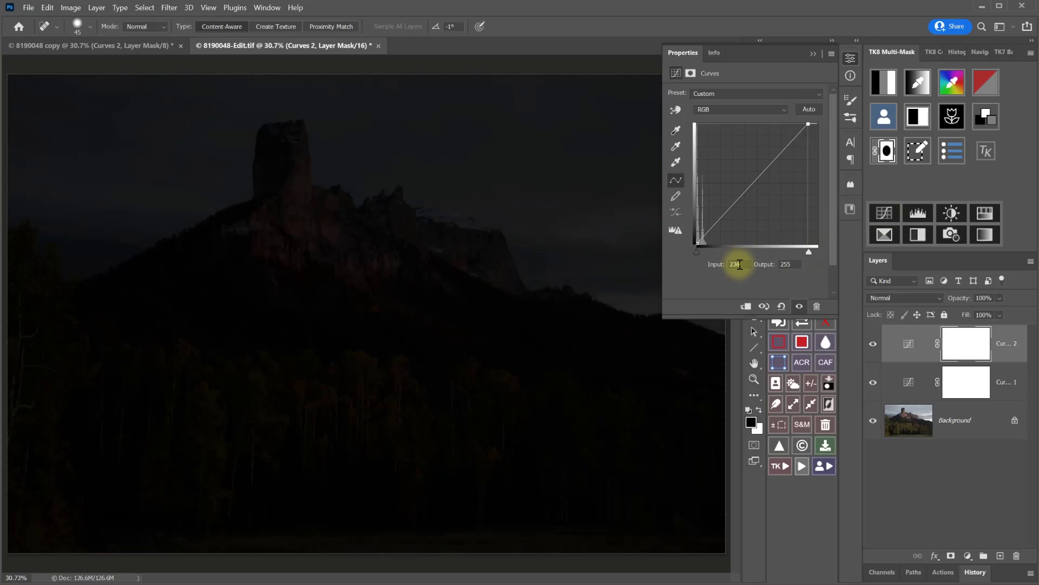
pyautogui.write('22')
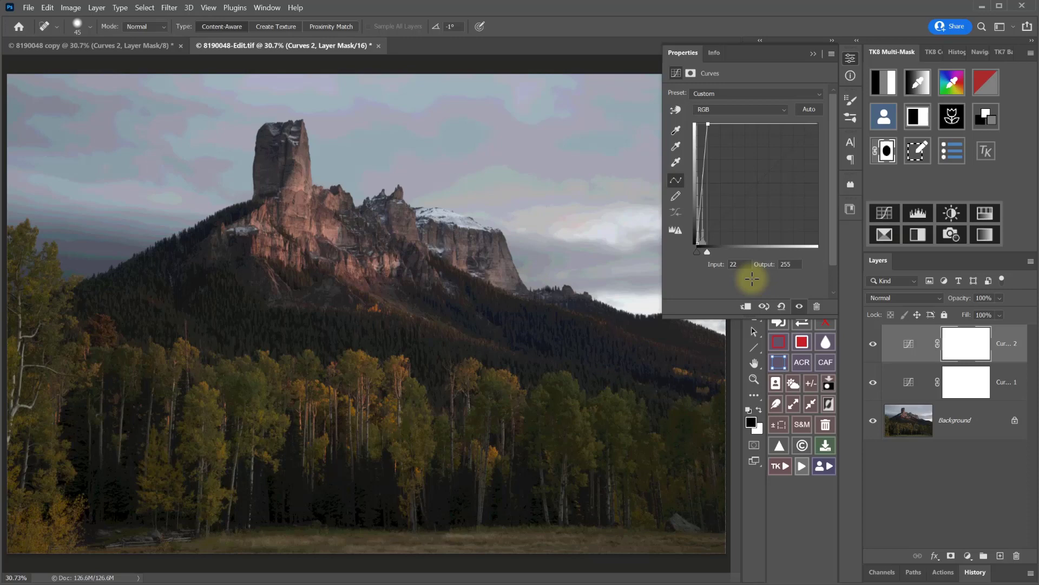
# Collapse the Curves properties and zoom the 16-bit sky beside the spire to 66.7%.
pyautogui.click(850, 57)
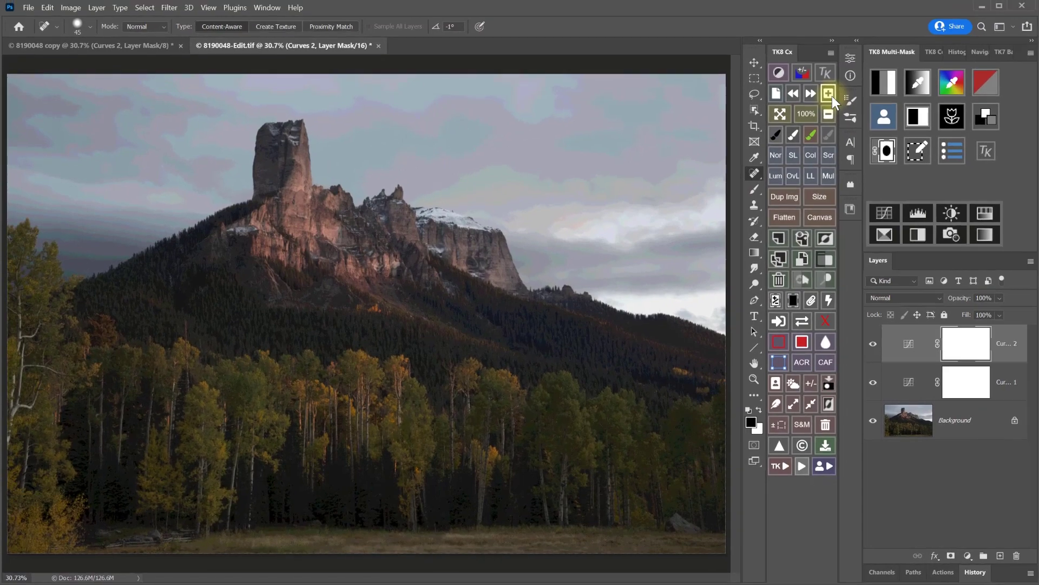
pyautogui.click(956, 21)
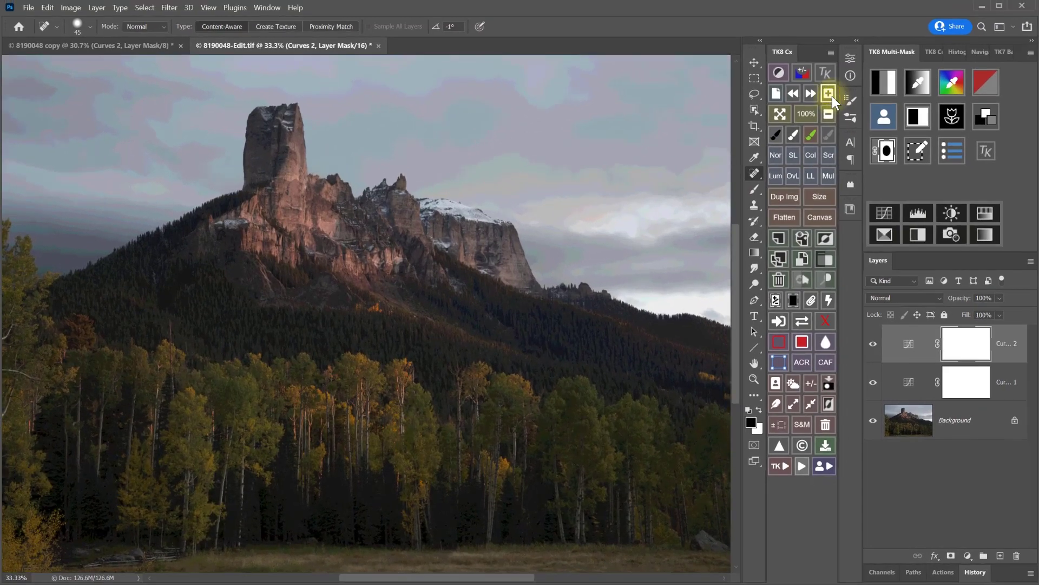
pyautogui.click(828, 93)
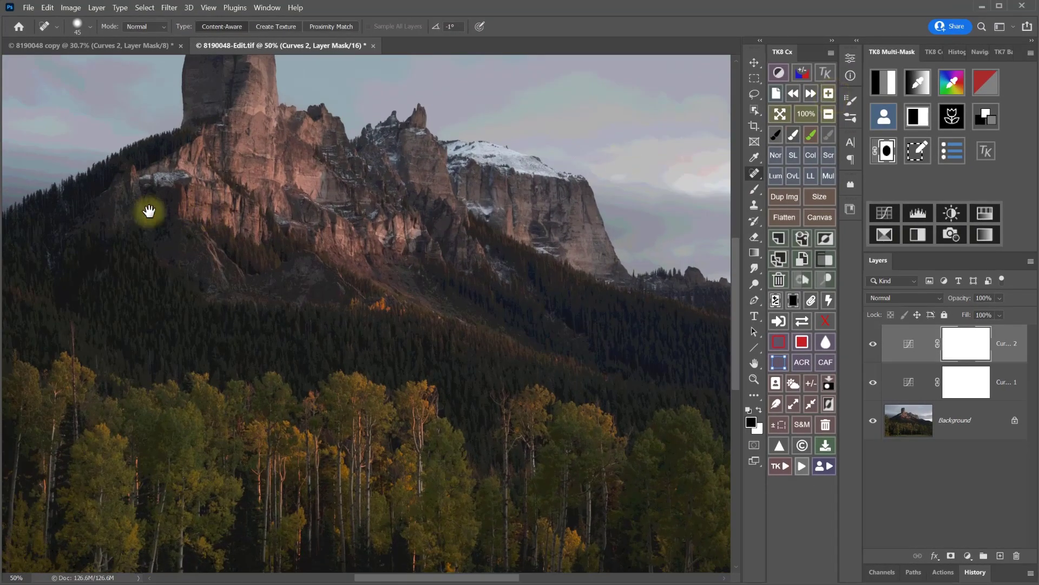
pyautogui.moveTo(148, 211)
pyautogui.mouseDown()
pyautogui.moveTo(433, 240)
pyautogui.moveTo(453, 271)
pyautogui.mouseUp()
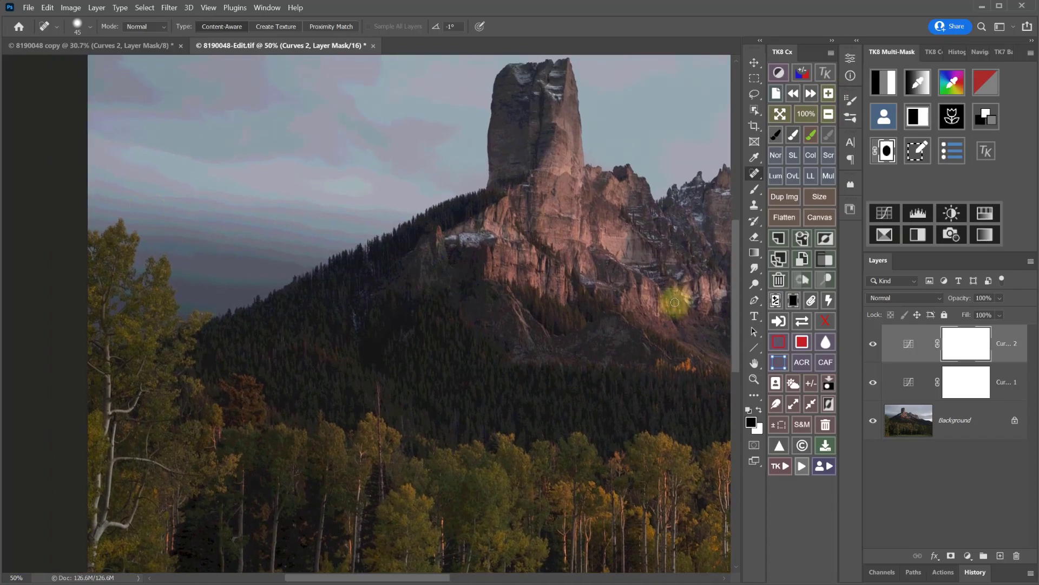
pyautogui.click(828, 93)
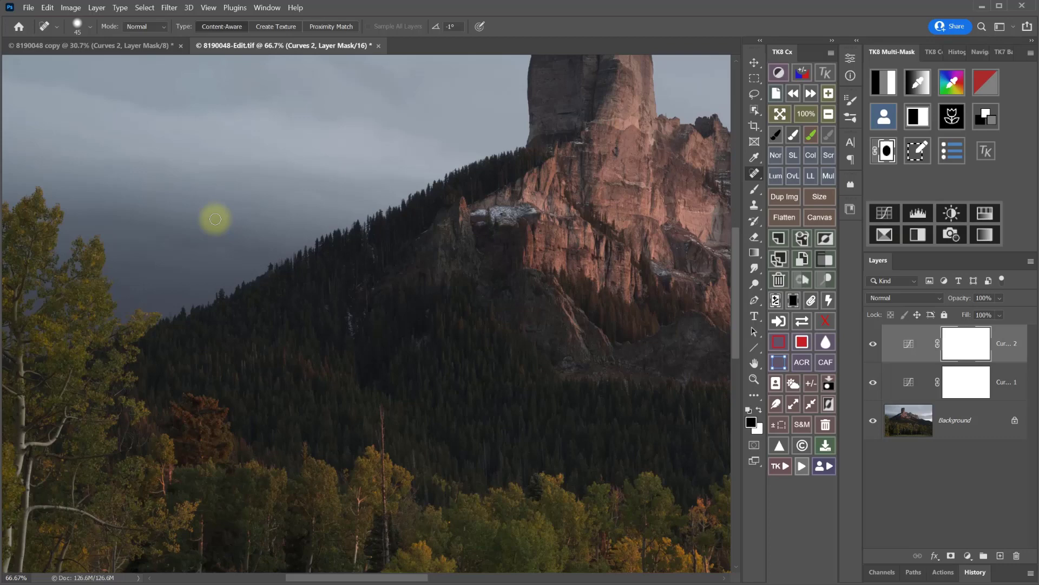
# On the '8190048 copy' document, zoom to 100% on the banded sky above the slope.
pyautogui.click(41, 44)
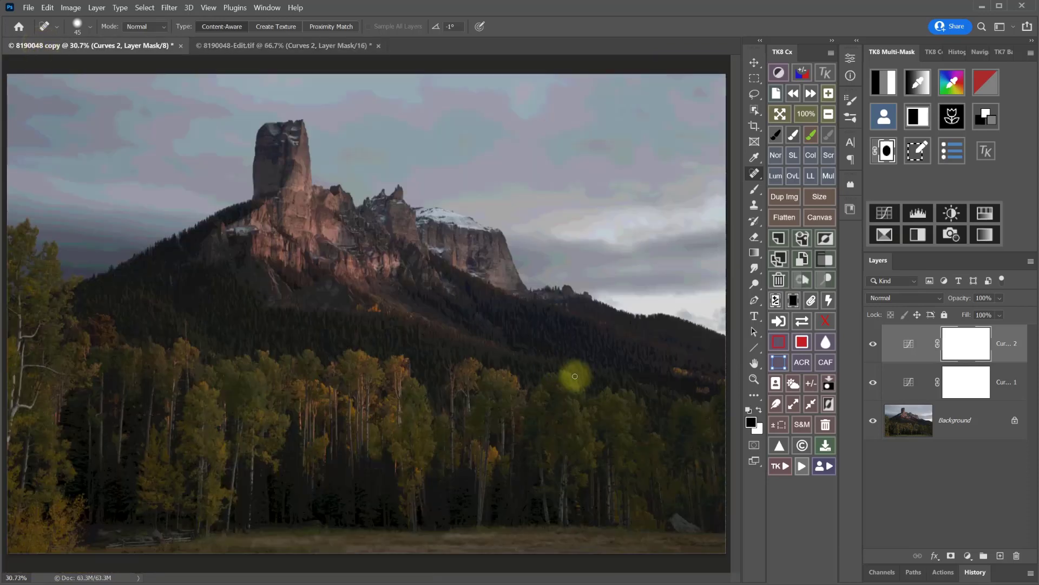
pyautogui.click(828, 93)
pyautogui.click(828, 93)
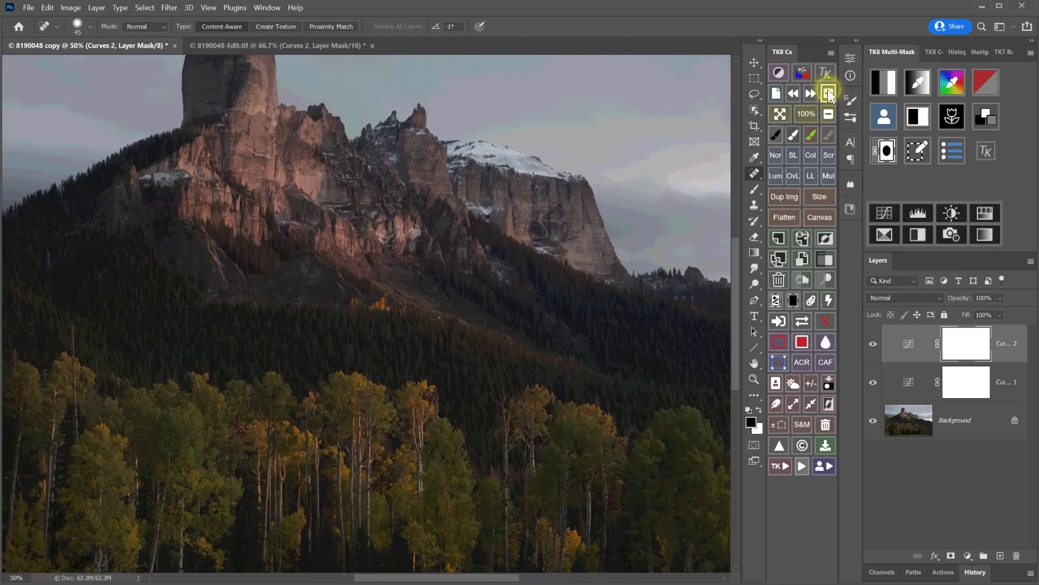
pyautogui.moveTo(428, 230); pyautogui.dragTo(482, 223)
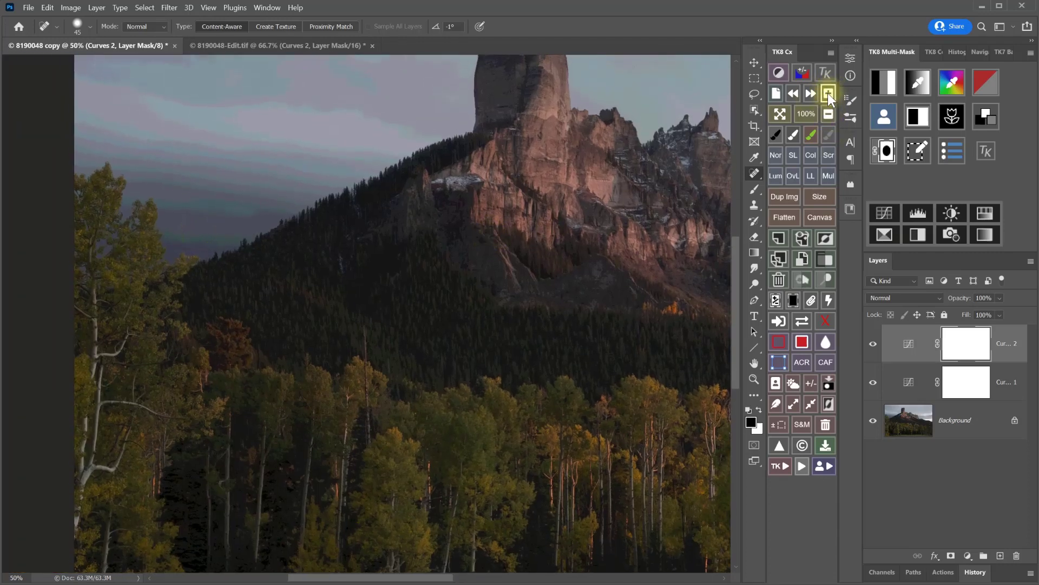
pyautogui.click(828, 93)
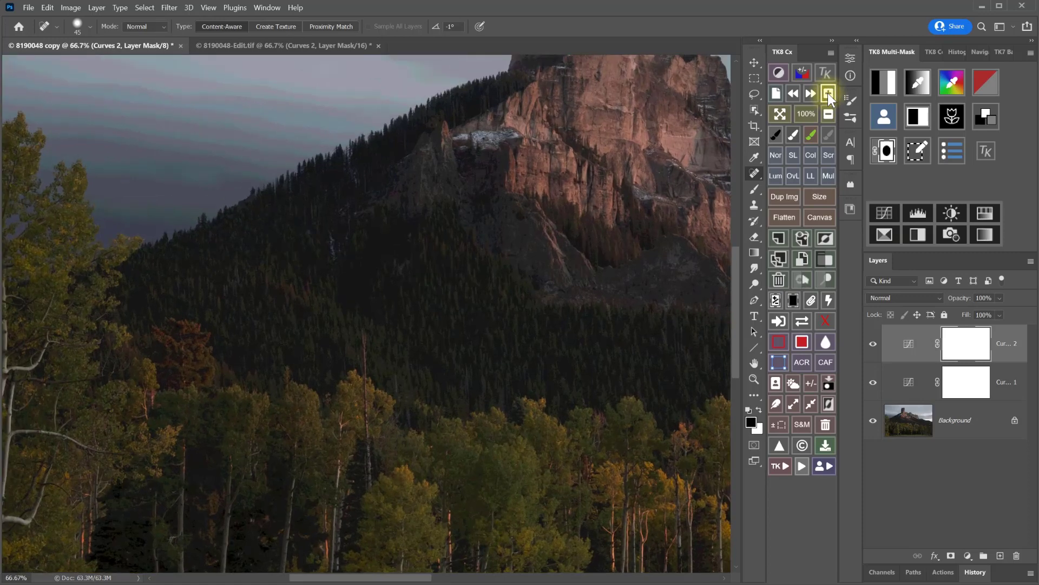
pyautogui.click(828, 94)
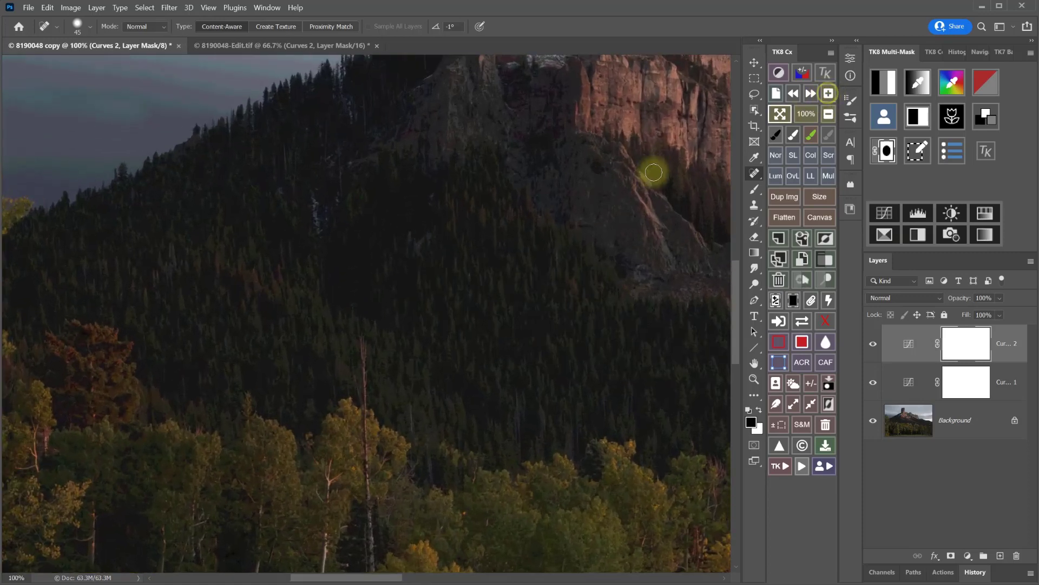
pyautogui.moveTo(267, 171); pyautogui.dragTo(509, 372)
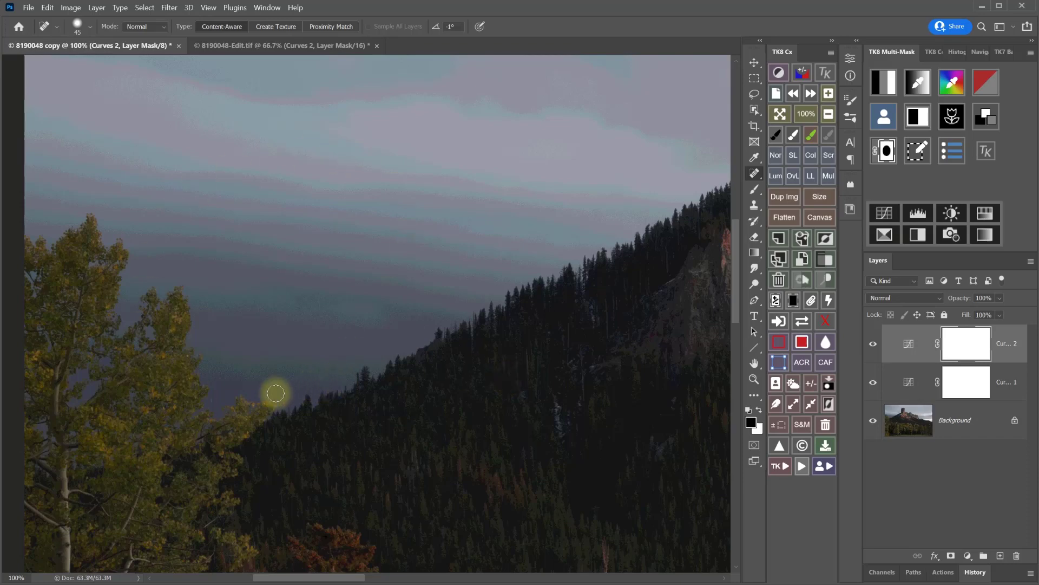
# Back in 8190048-Edit.tif, fit the whole landscape on screen.
pyautogui.click(258, 45)
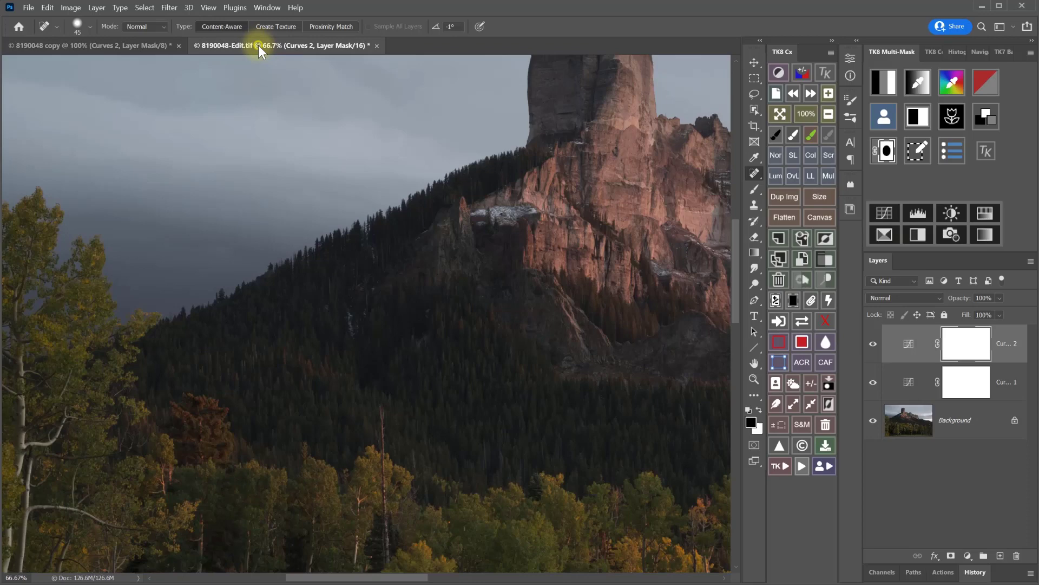
pyautogui.moveTo(184, 216); pyautogui.dragTo(327, 248)
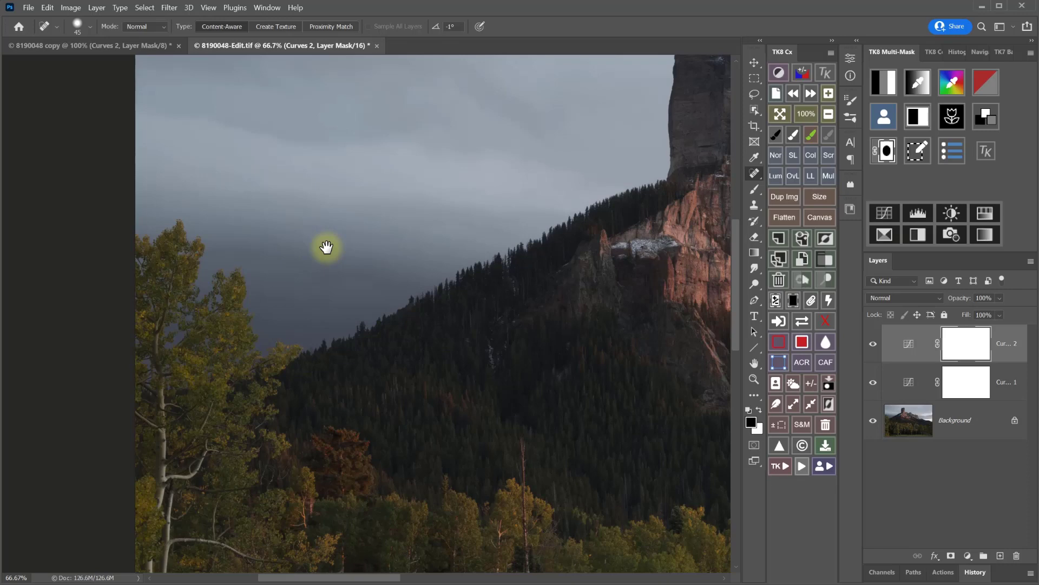
pyautogui.click(780, 114)
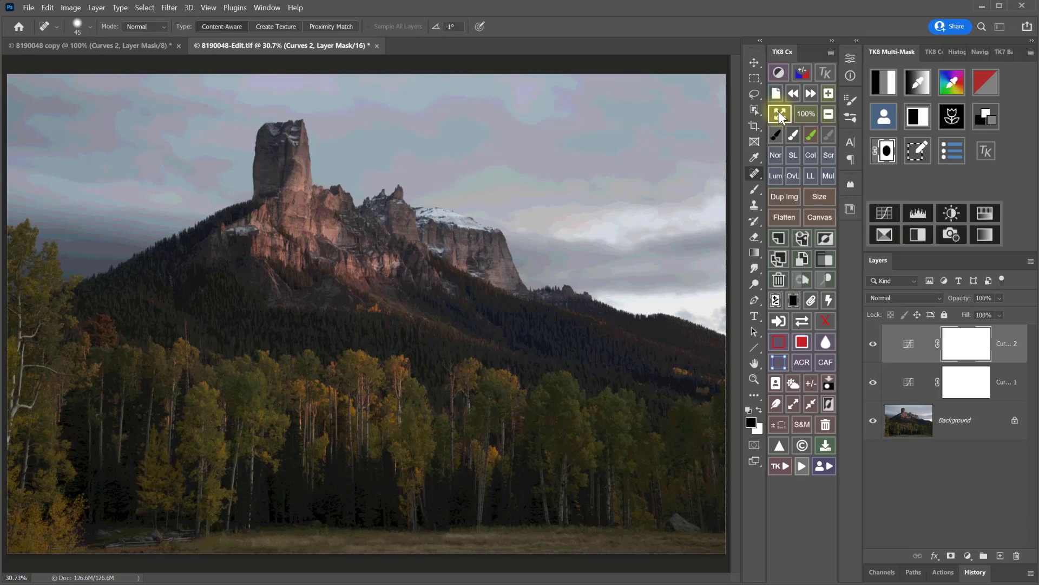
pyautogui.click(786, 222)
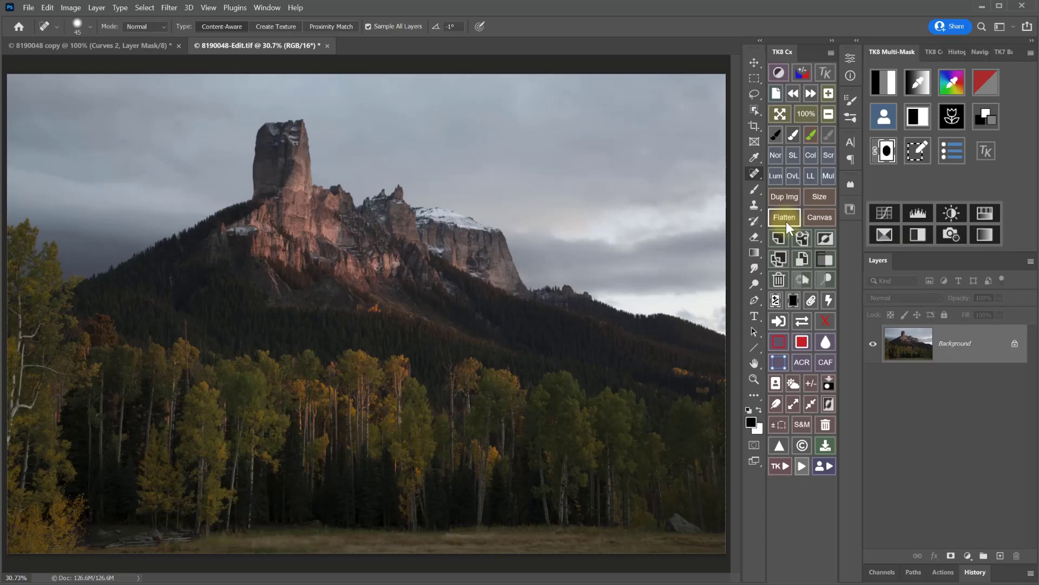
pyautogui.click(791, 95)
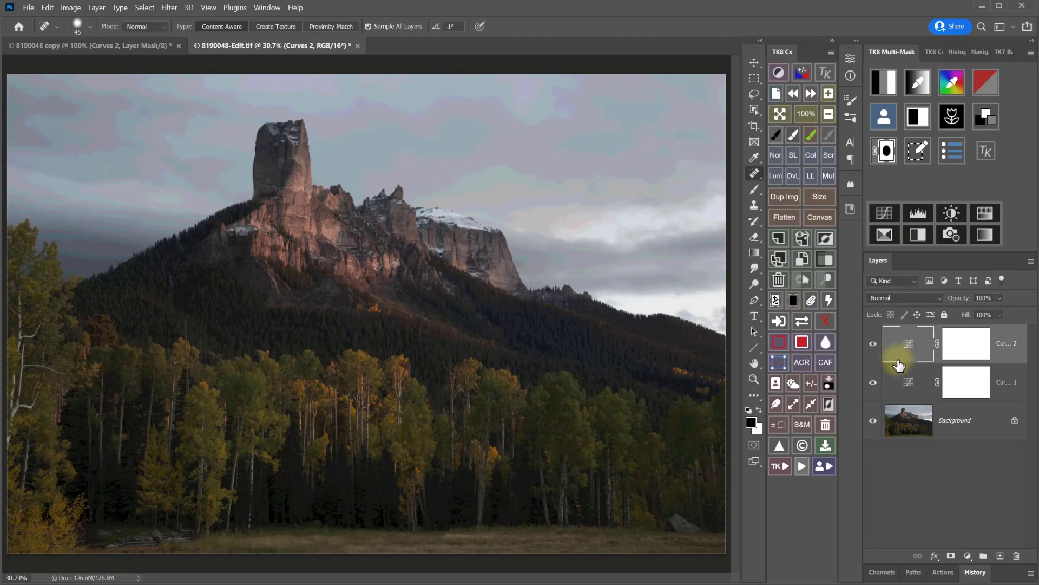
pyautogui.hotkey('ctrl', 'alt', 'shift', 'e')
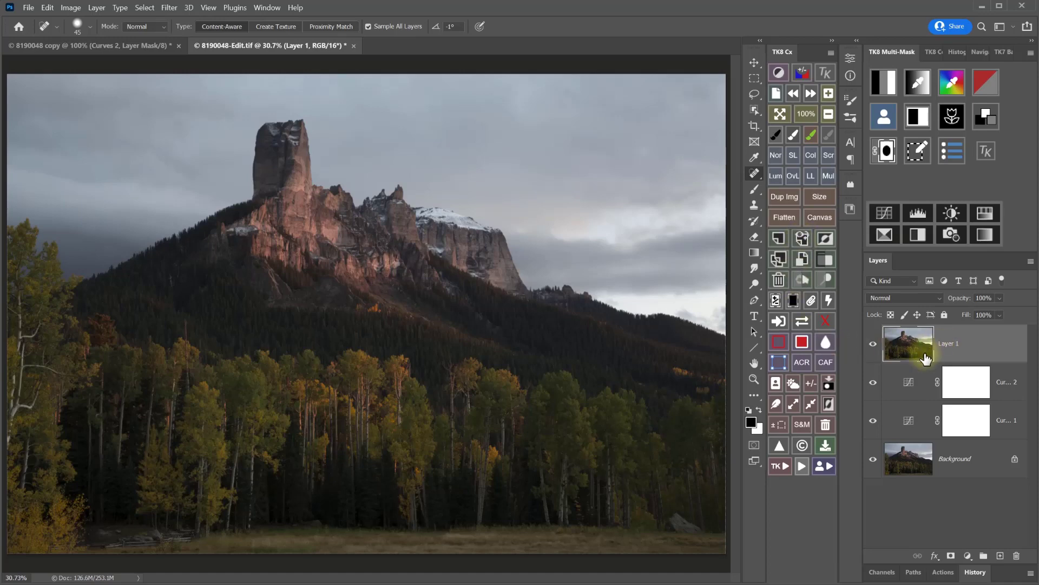
pyautogui.click(779, 277)
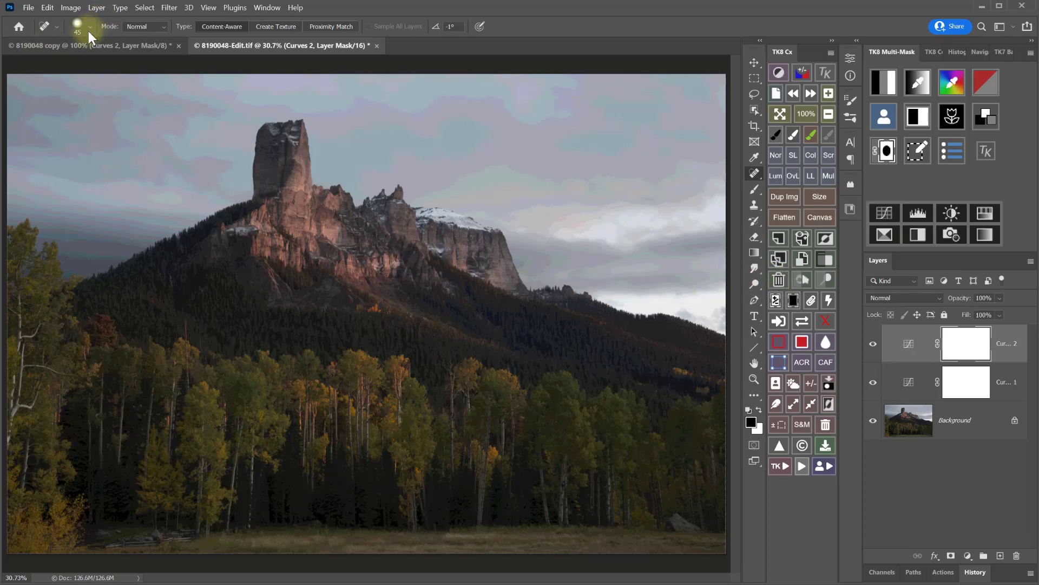
# Hide Curves 2 in '8190048 copy', then go back to 8190048-Edit.tif.
pyautogui.click(48, 47)
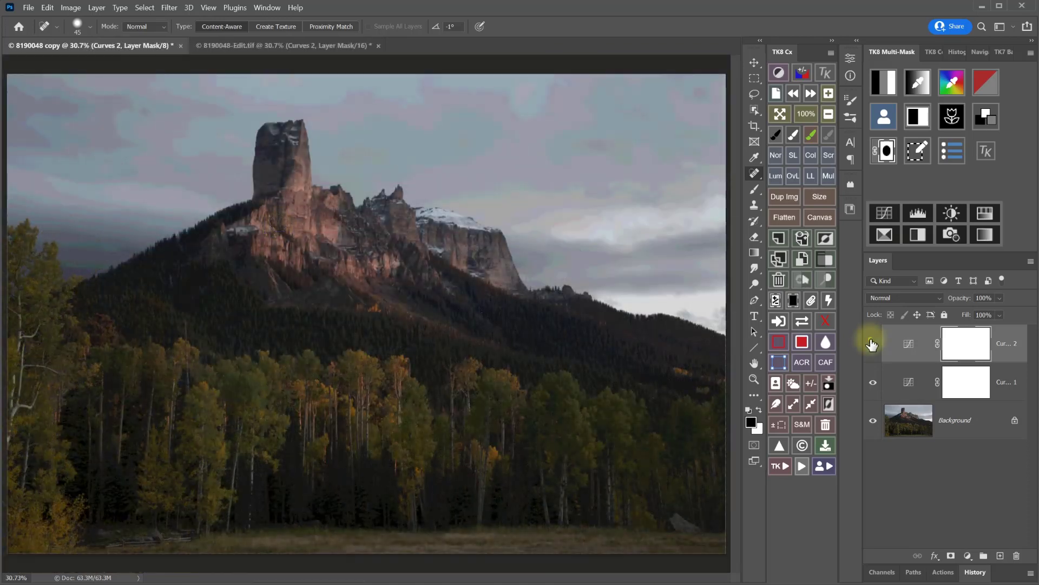
pyautogui.click(872, 343)
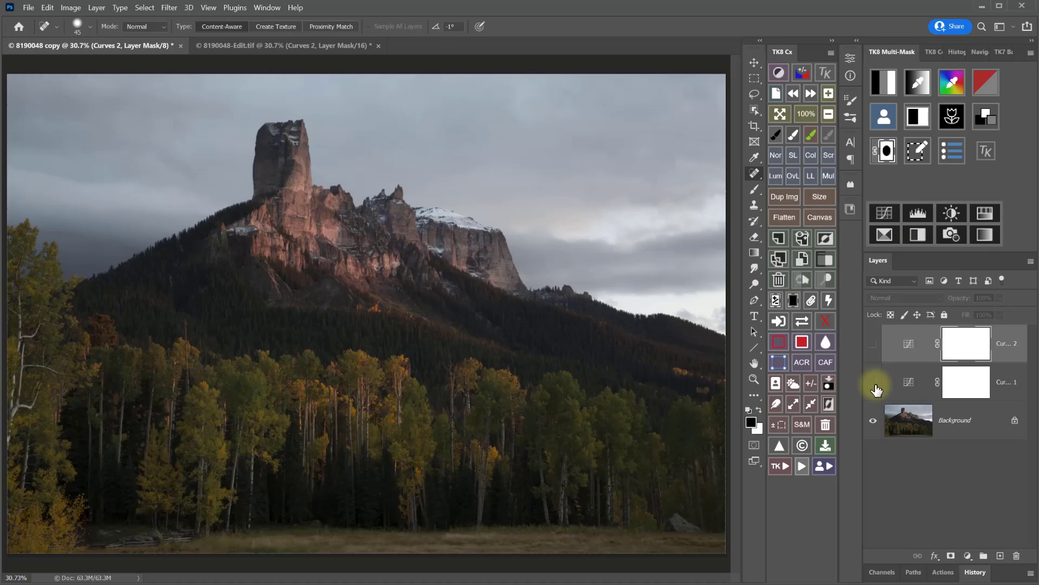
pyautogui.click(212, 46)
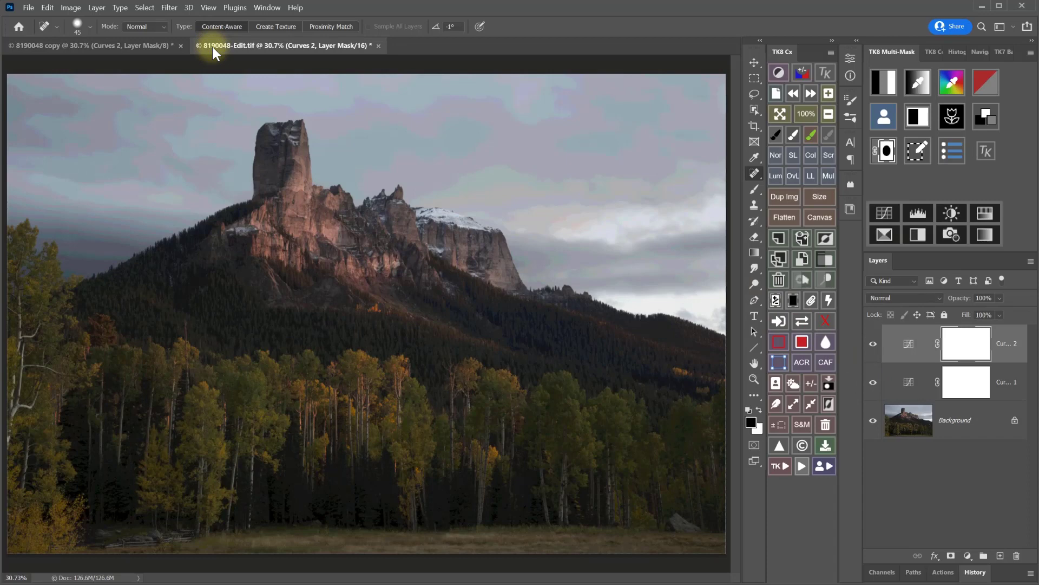